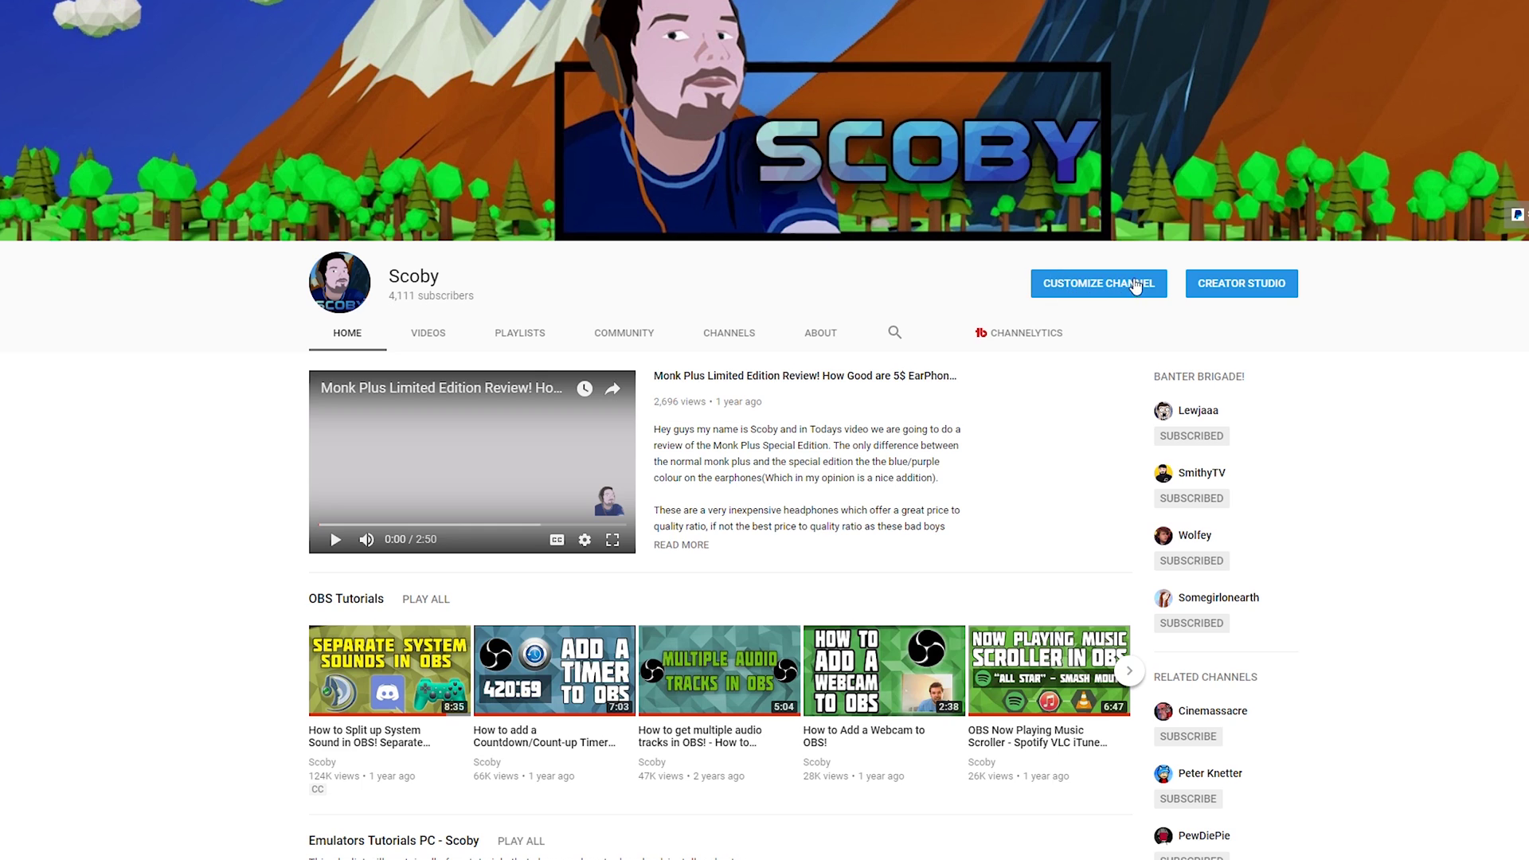
Switch to the classic customization view and show Scoby's Channels page.
{"action": "left_click", "coordinate": [1094, 292]}
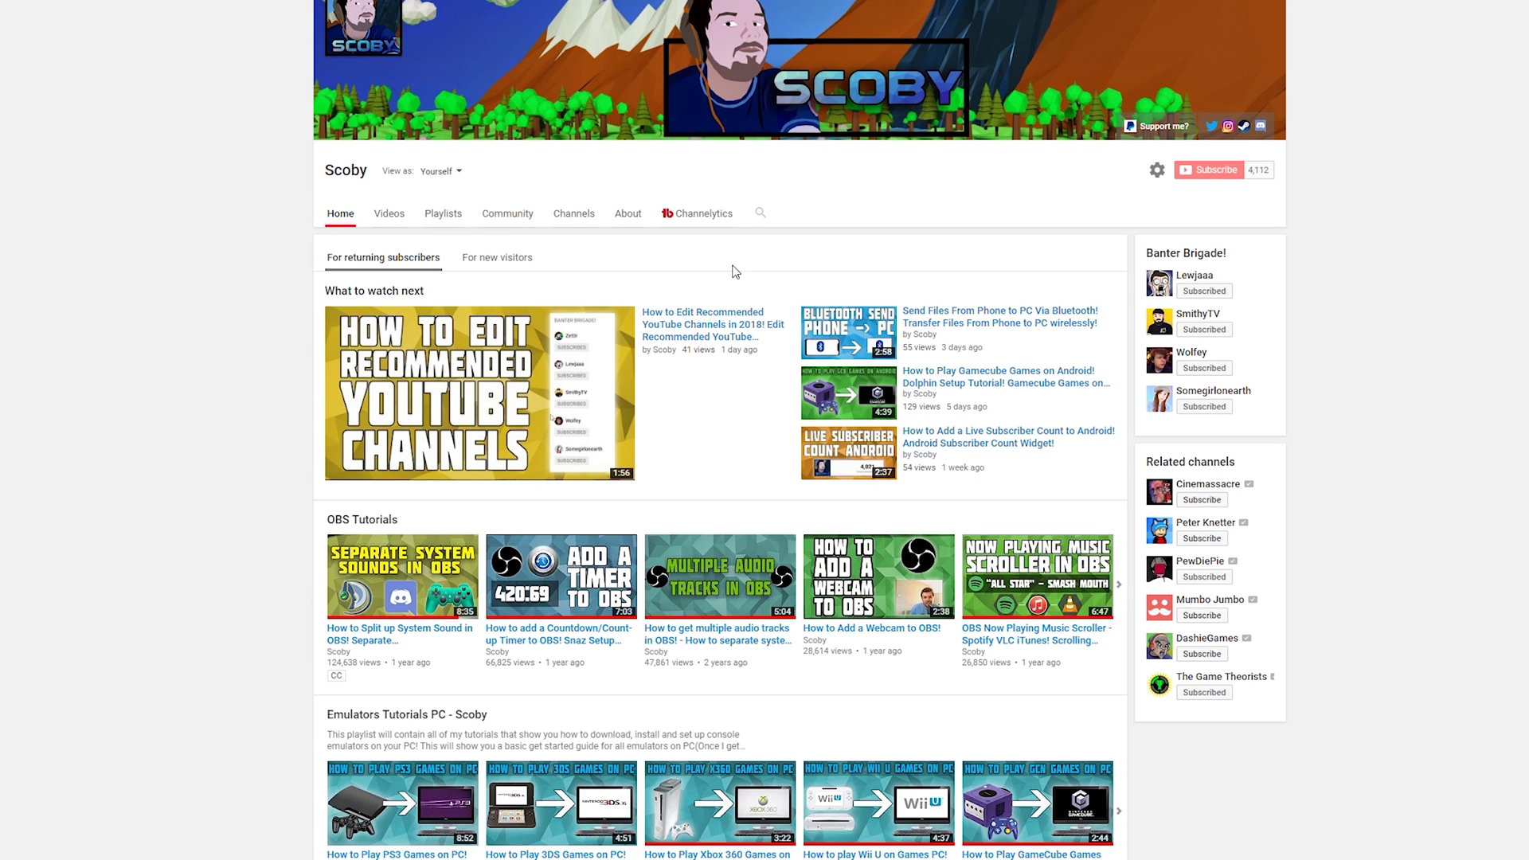
{"action": "left_click", "coordinate": [573, 217]}
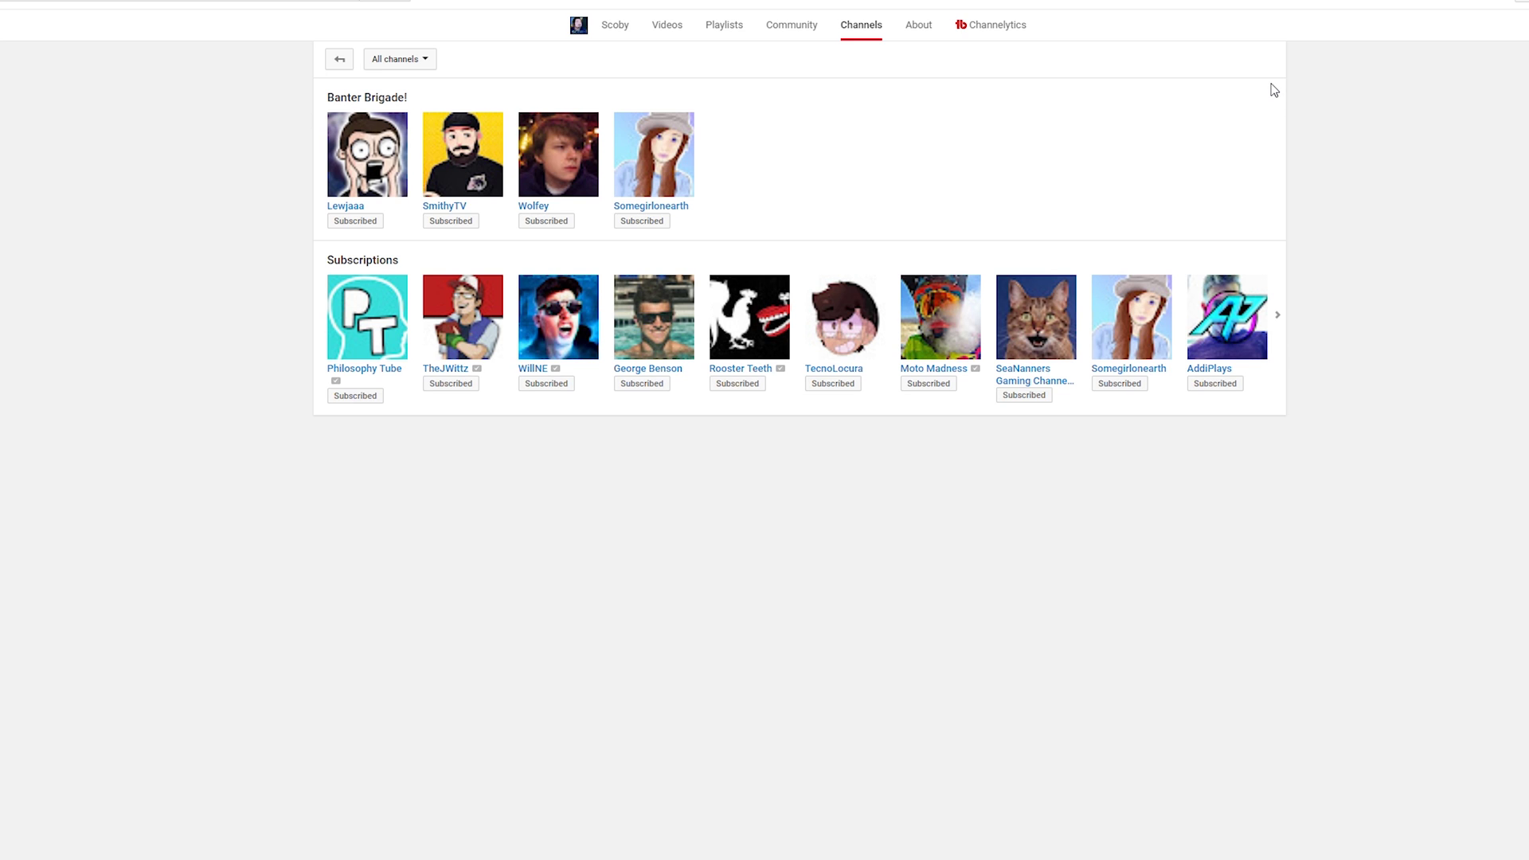
{"action": "scroll", "coordinate": [833, 119], "scroll_direction": "up", "scroll_amount": 2}
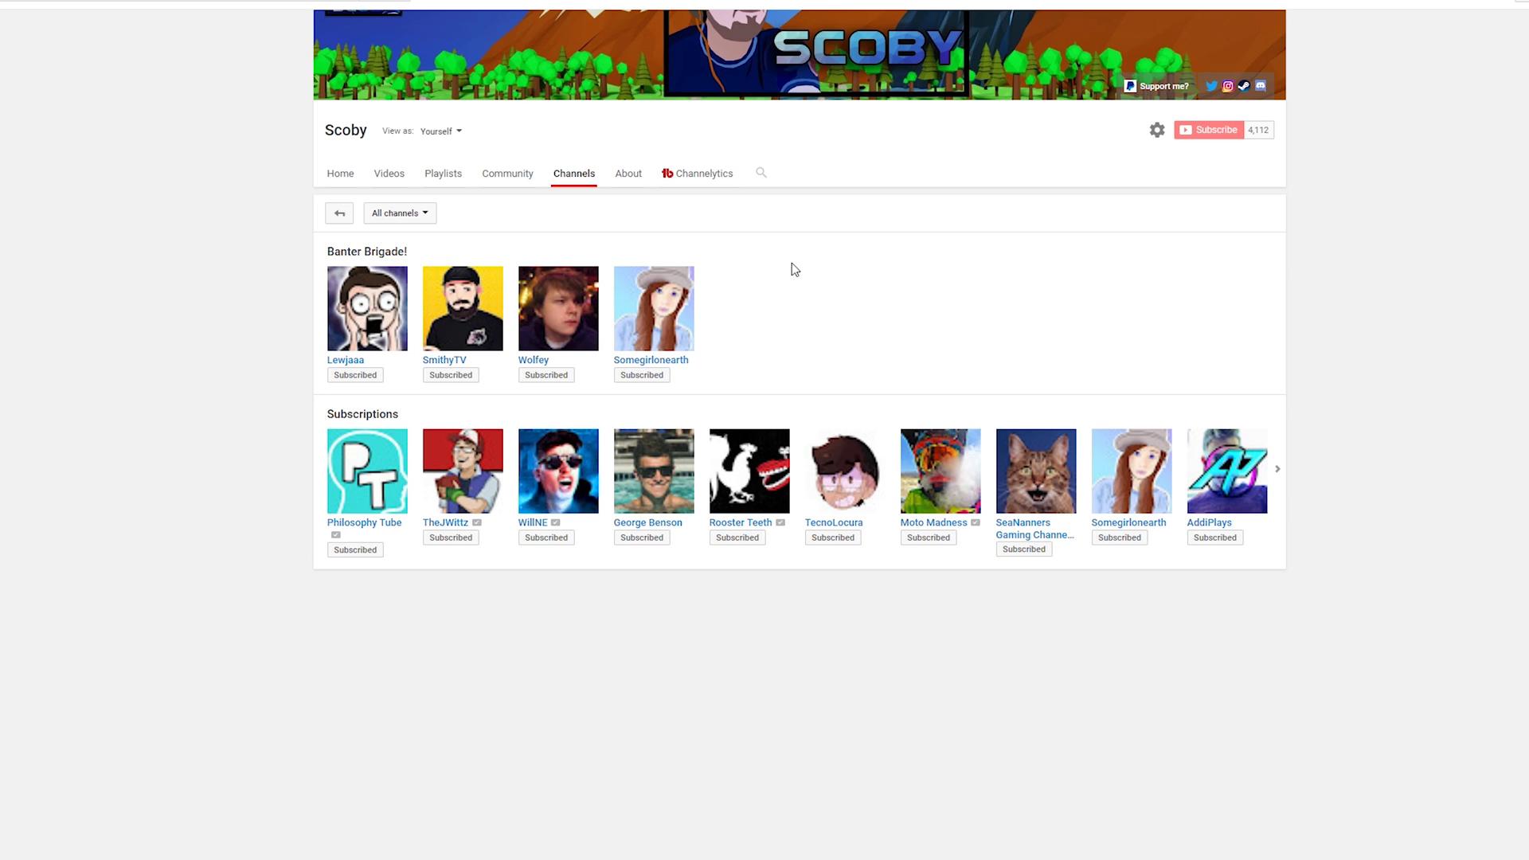
Show Scoby's About page with the Banter Brigade! sidebar section.
{"action": "left_click", "coordinate": [628, 176]}
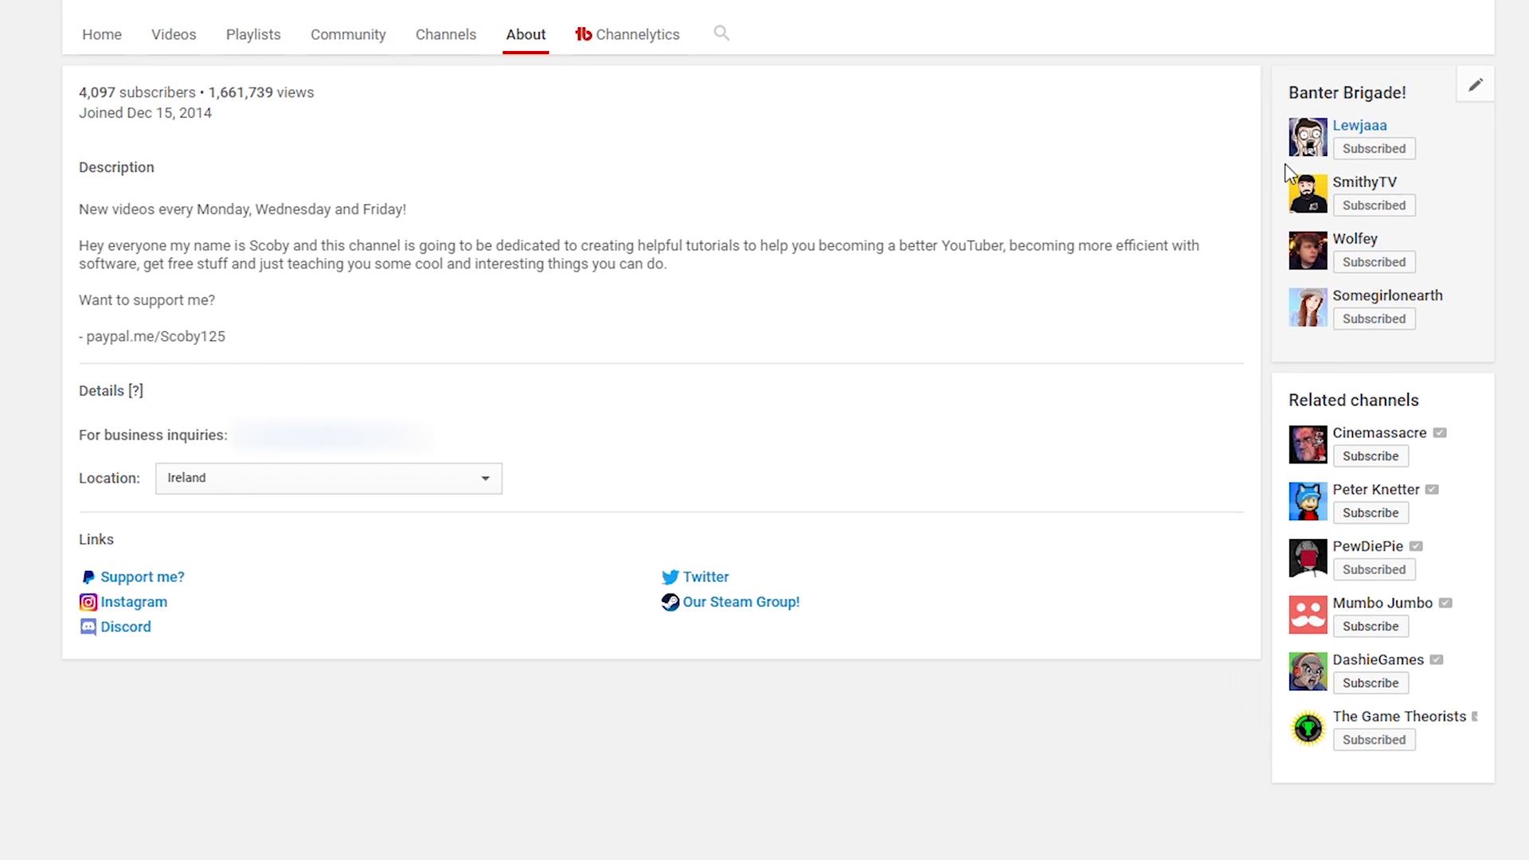
Start editing the Banter Brigade! module and focus its channel username/URL field.
{"action": "left_click", "coordinate": [1478, 96]}
{"action": "left_click", "coordinate": [1418, 127]}
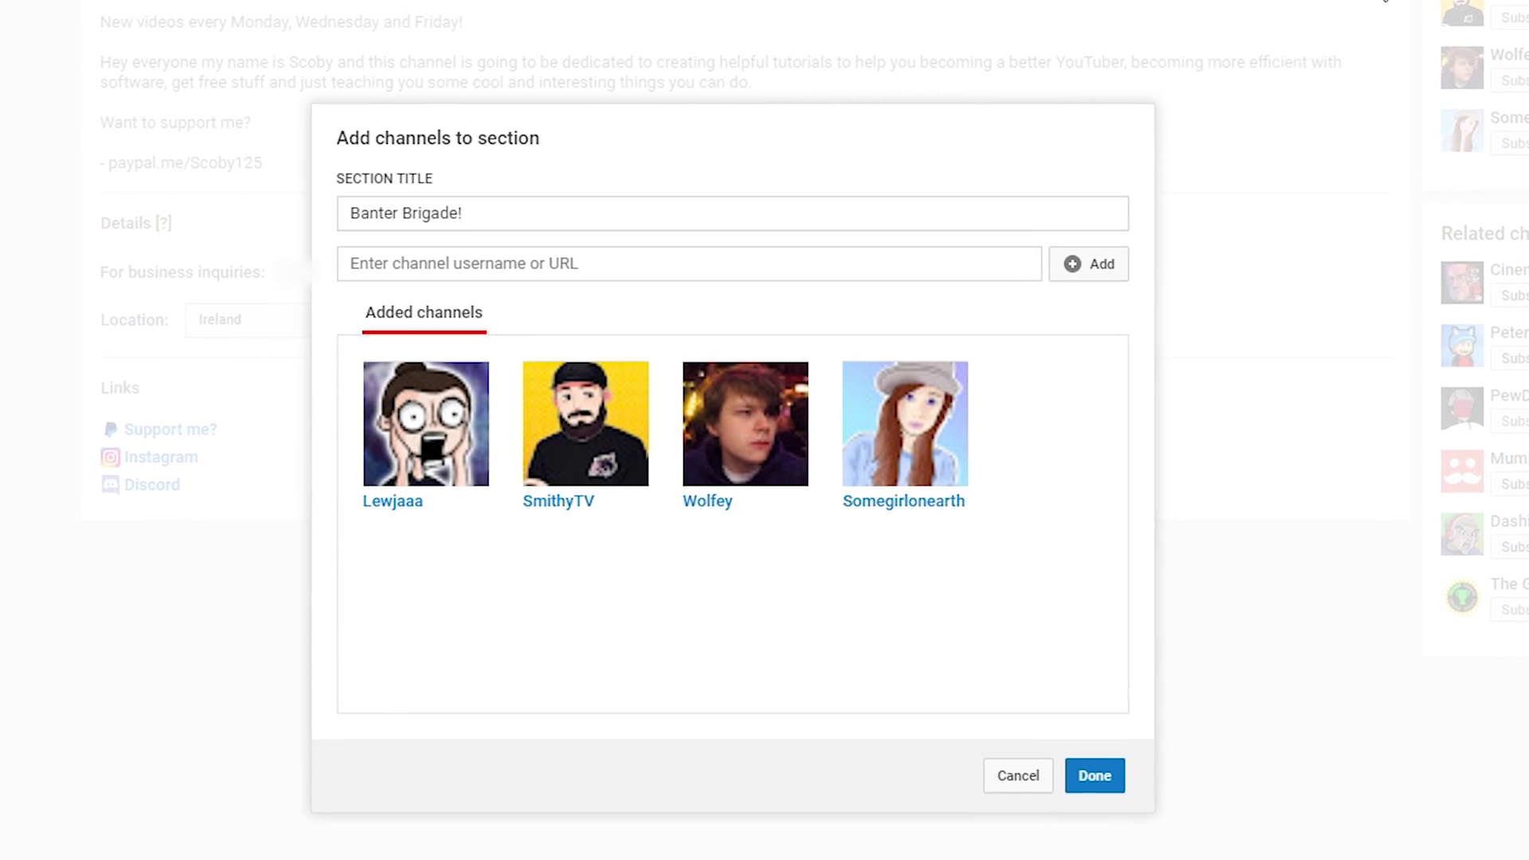
{"action": "left_click_drag", "start_coordinate": [513, 199], "coordinate": [291, 207]}
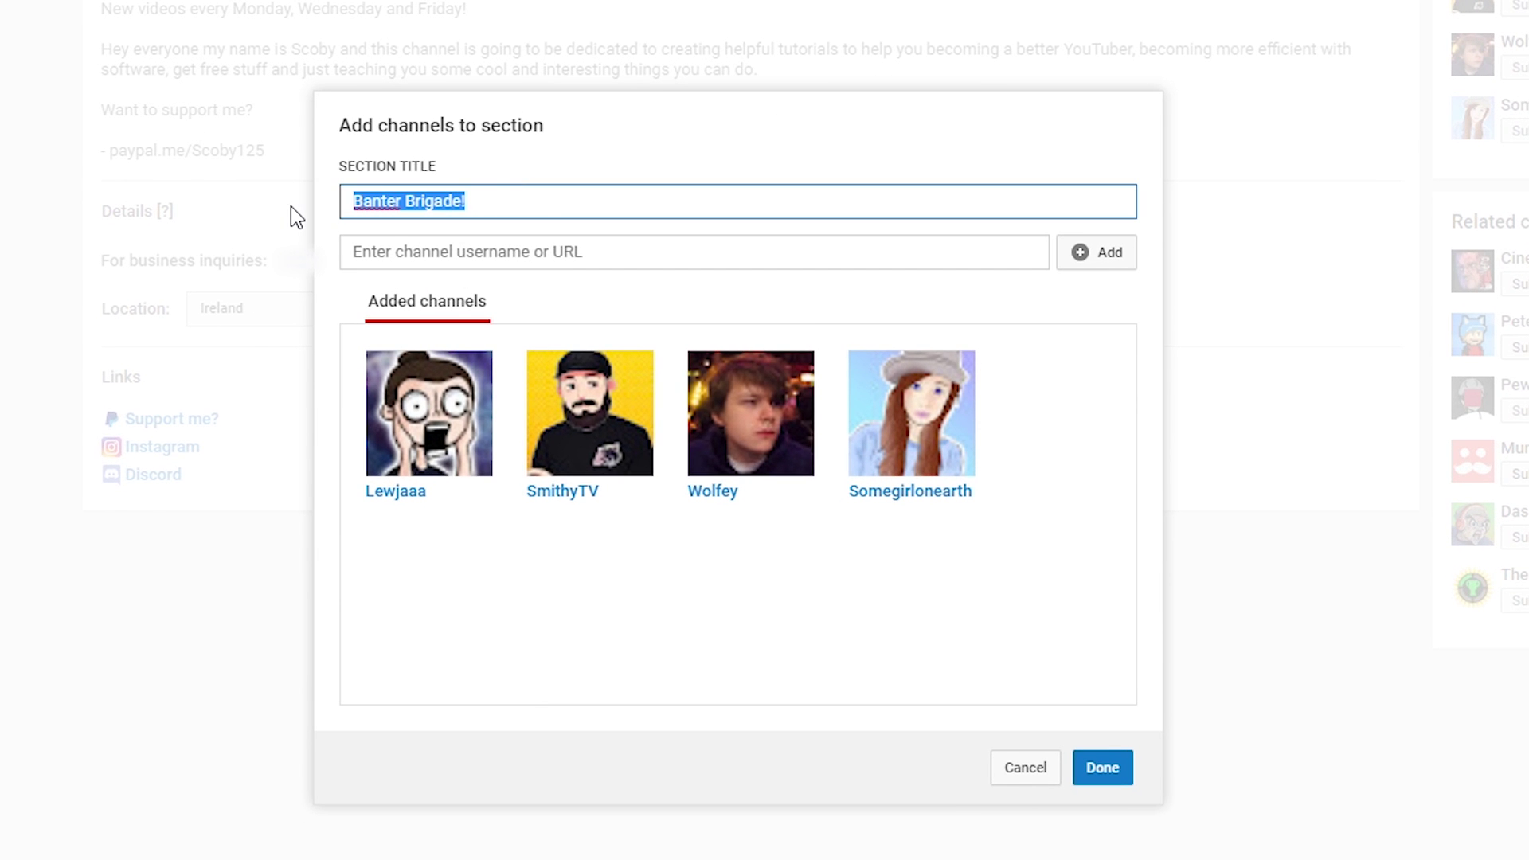
{"action": "mouse_move", "coordinate": [426, 423]}
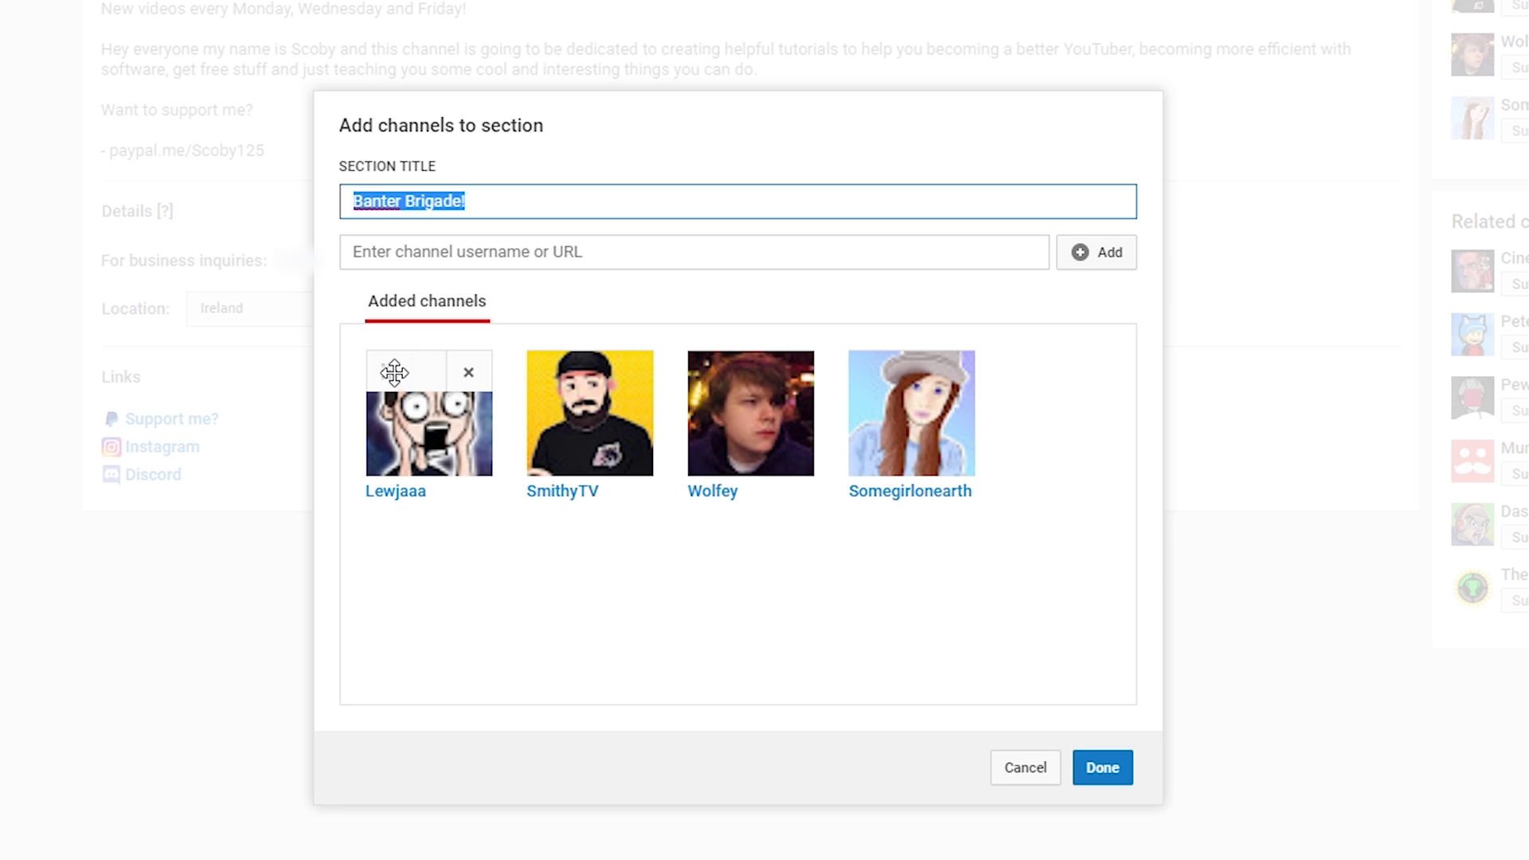
{"action": "left_click", "coordinate": [409, 251]}
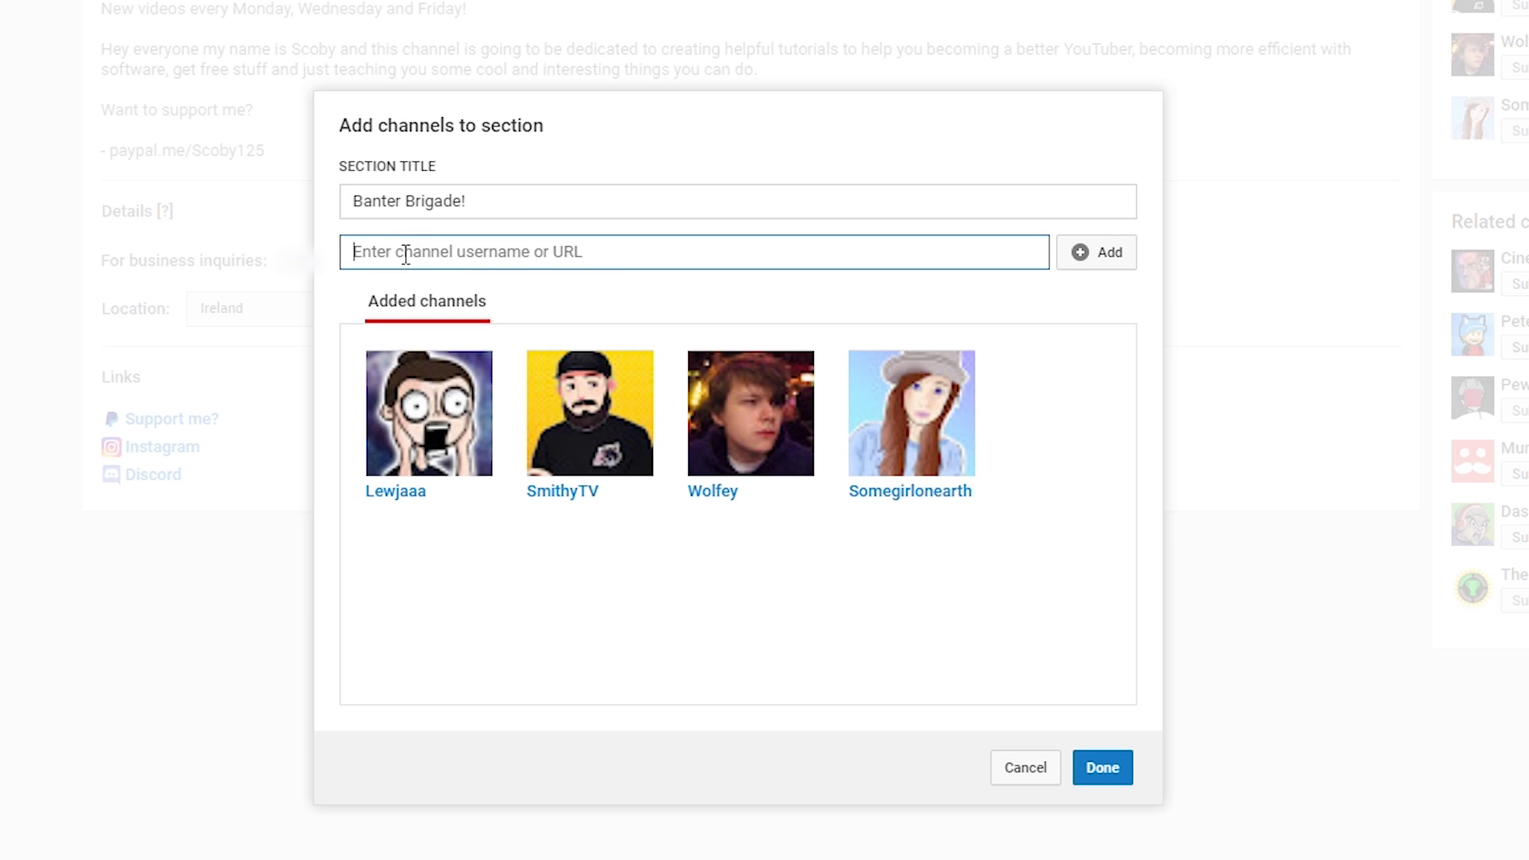
Paste the Zet0rz channel URL and add Zet0r as the section's fifth channel.
{"action": "right_click", "coordinate": [454, 253]}
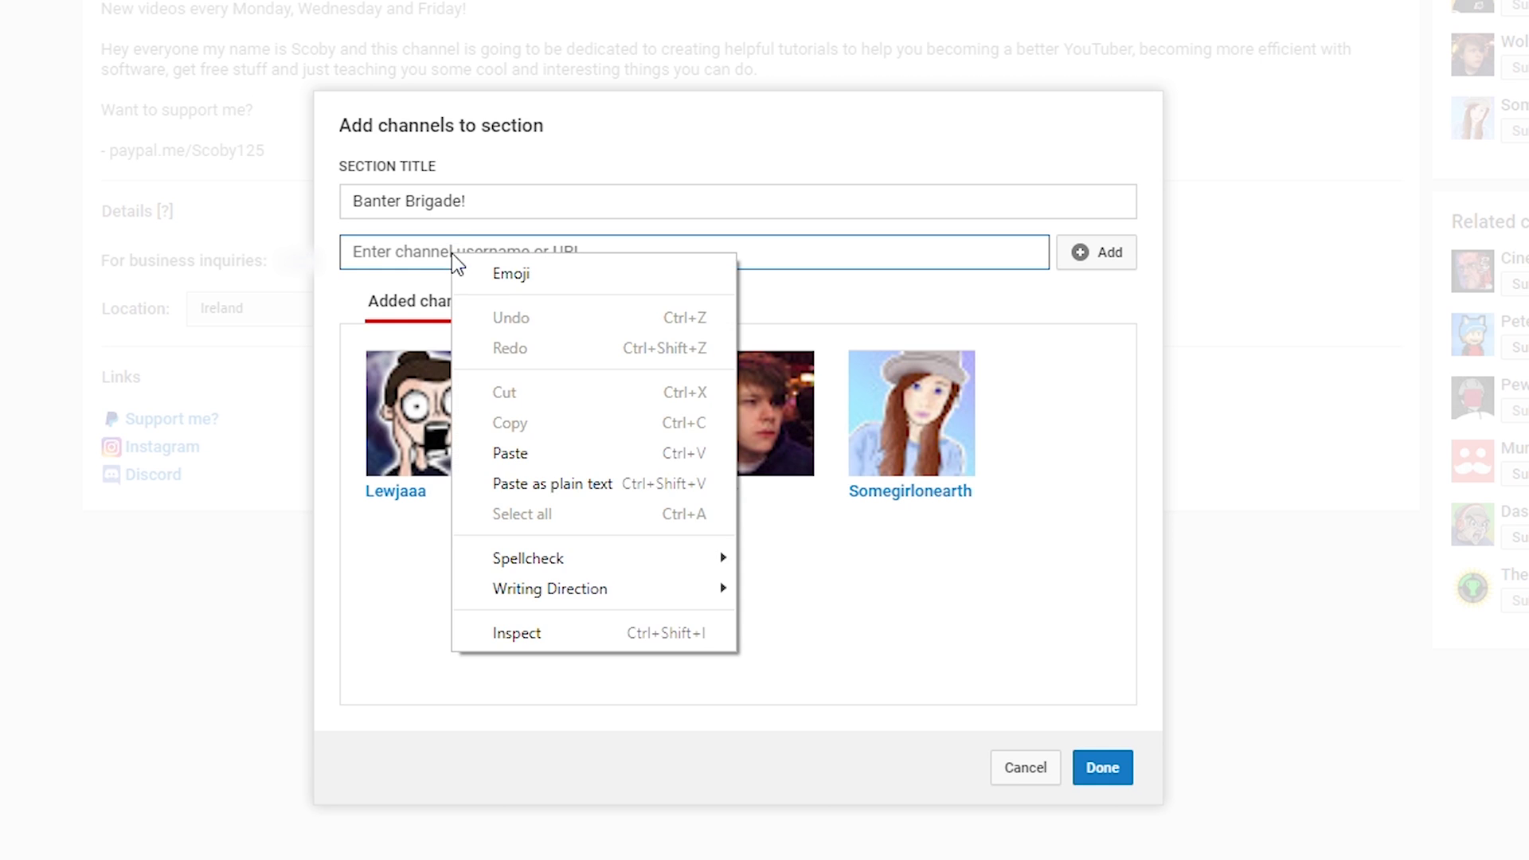
{"action": "left_click", "coordinate": [541, 455]}
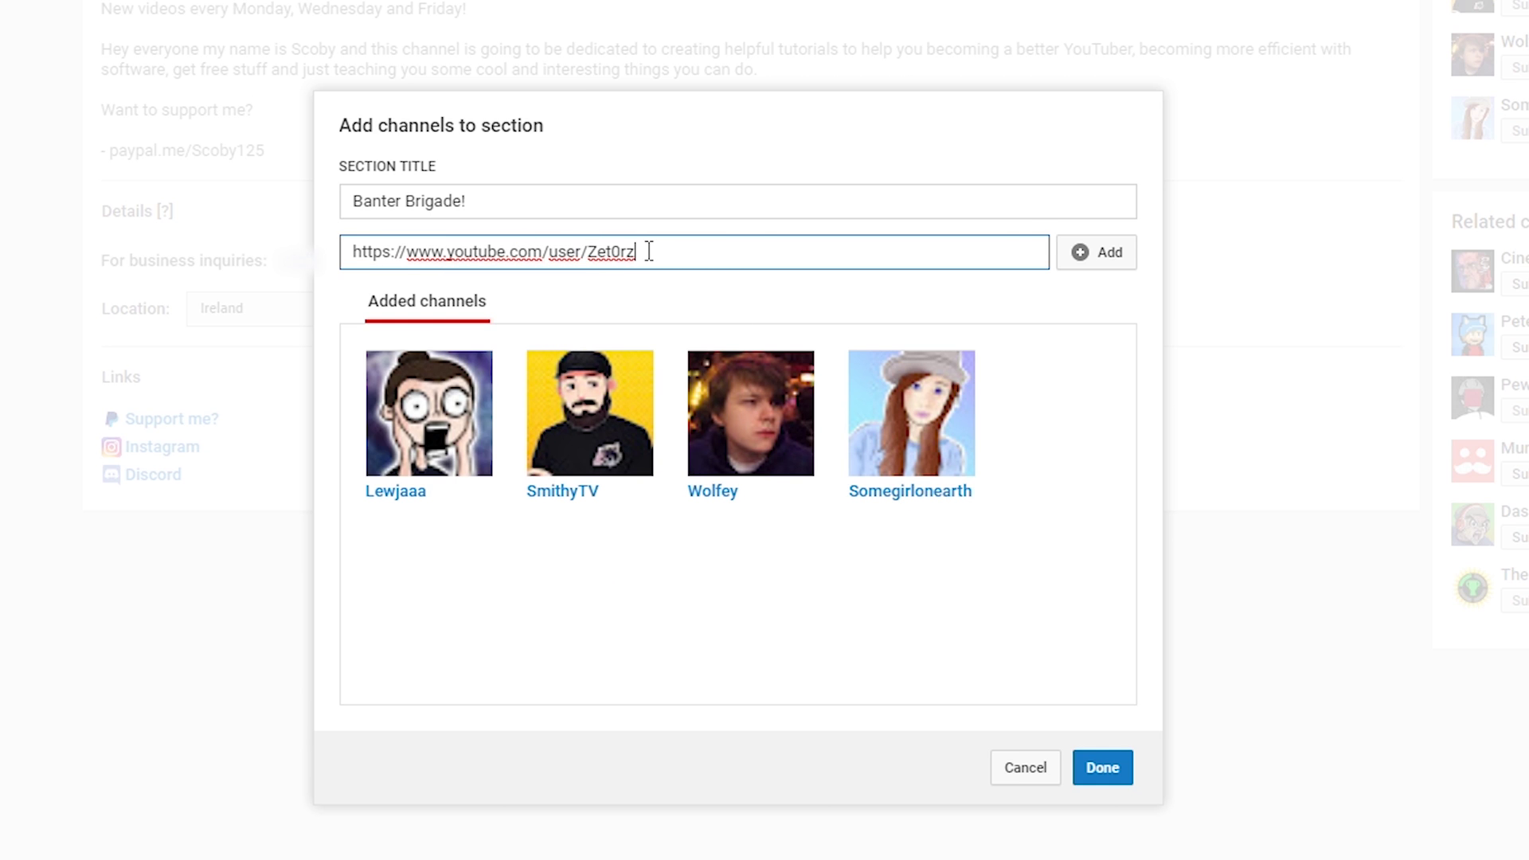
{"action": "left_click", "coordinate": [1101, 256]}
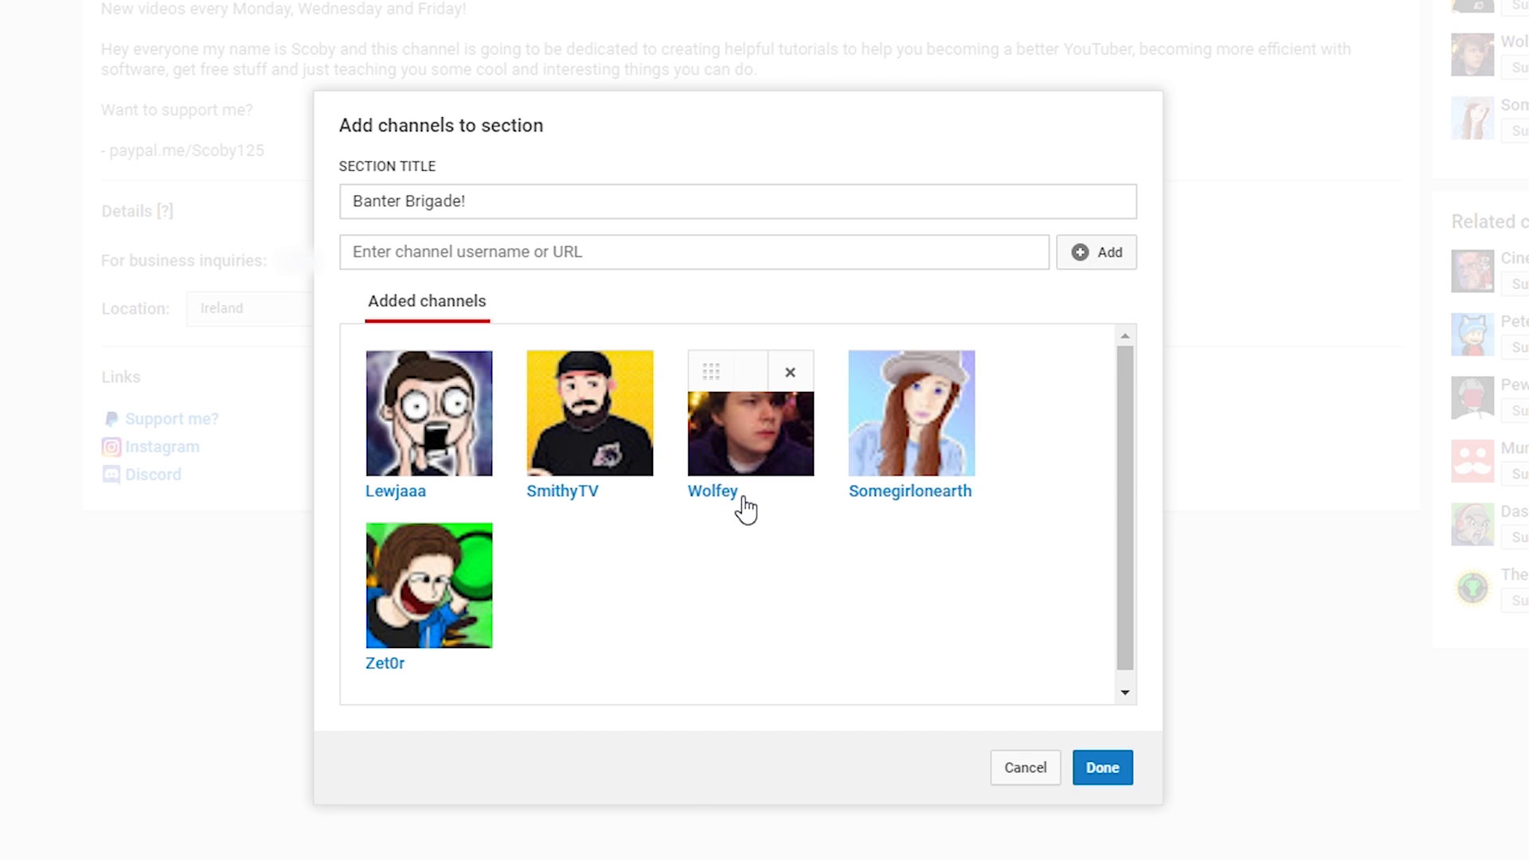
Save the Banter Brigade! section with Done so it lists five channels.
{"action": "left_click", "coordinate": [1103, 768]}
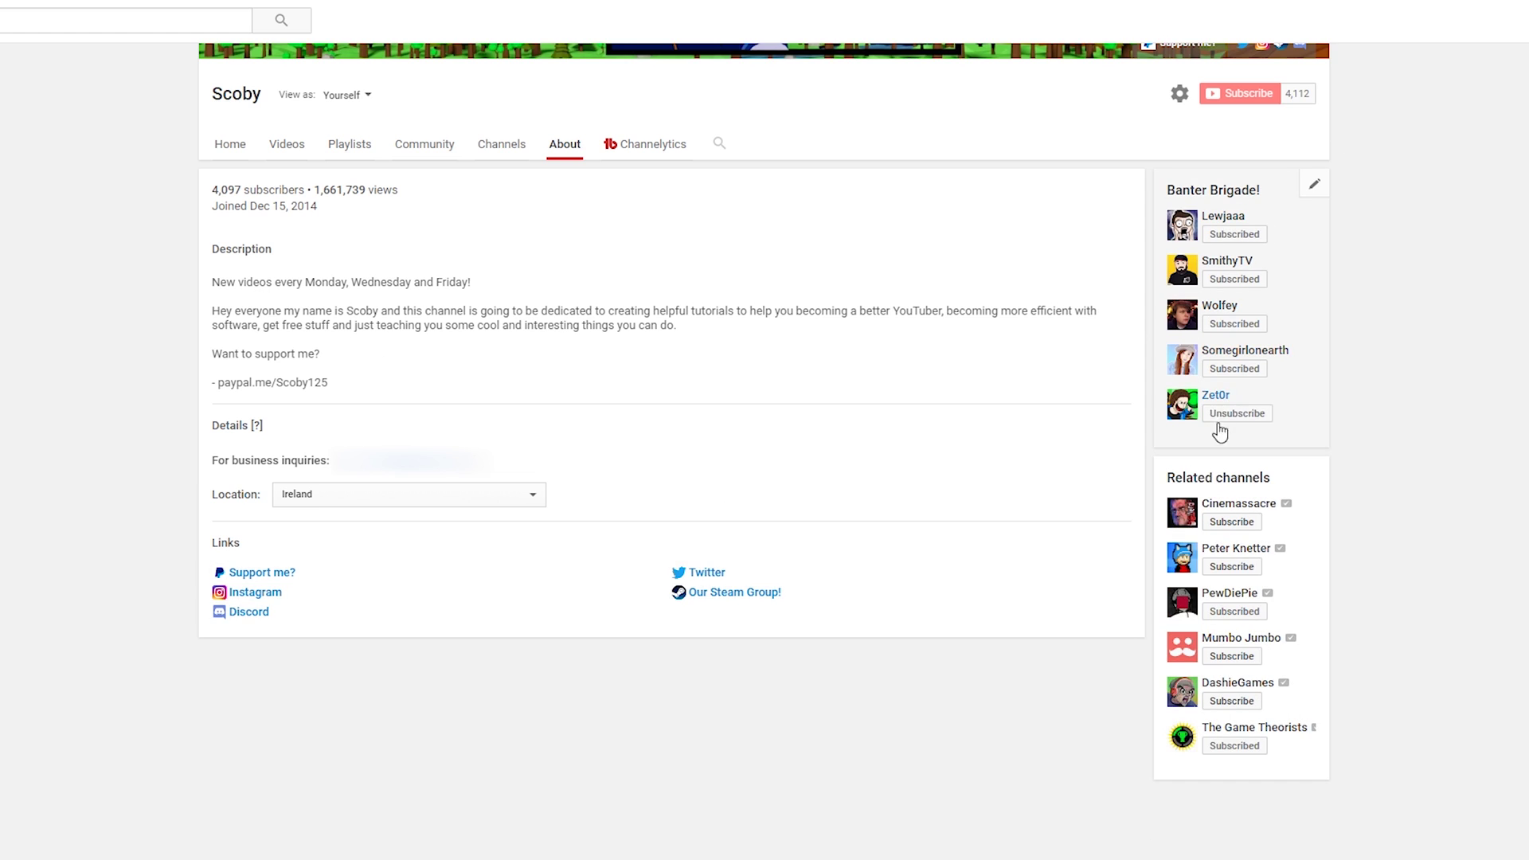
{"action": "scroll", "coordinate": [1385, 389], "scroll_direction": "up", "scroll_amount": 3}
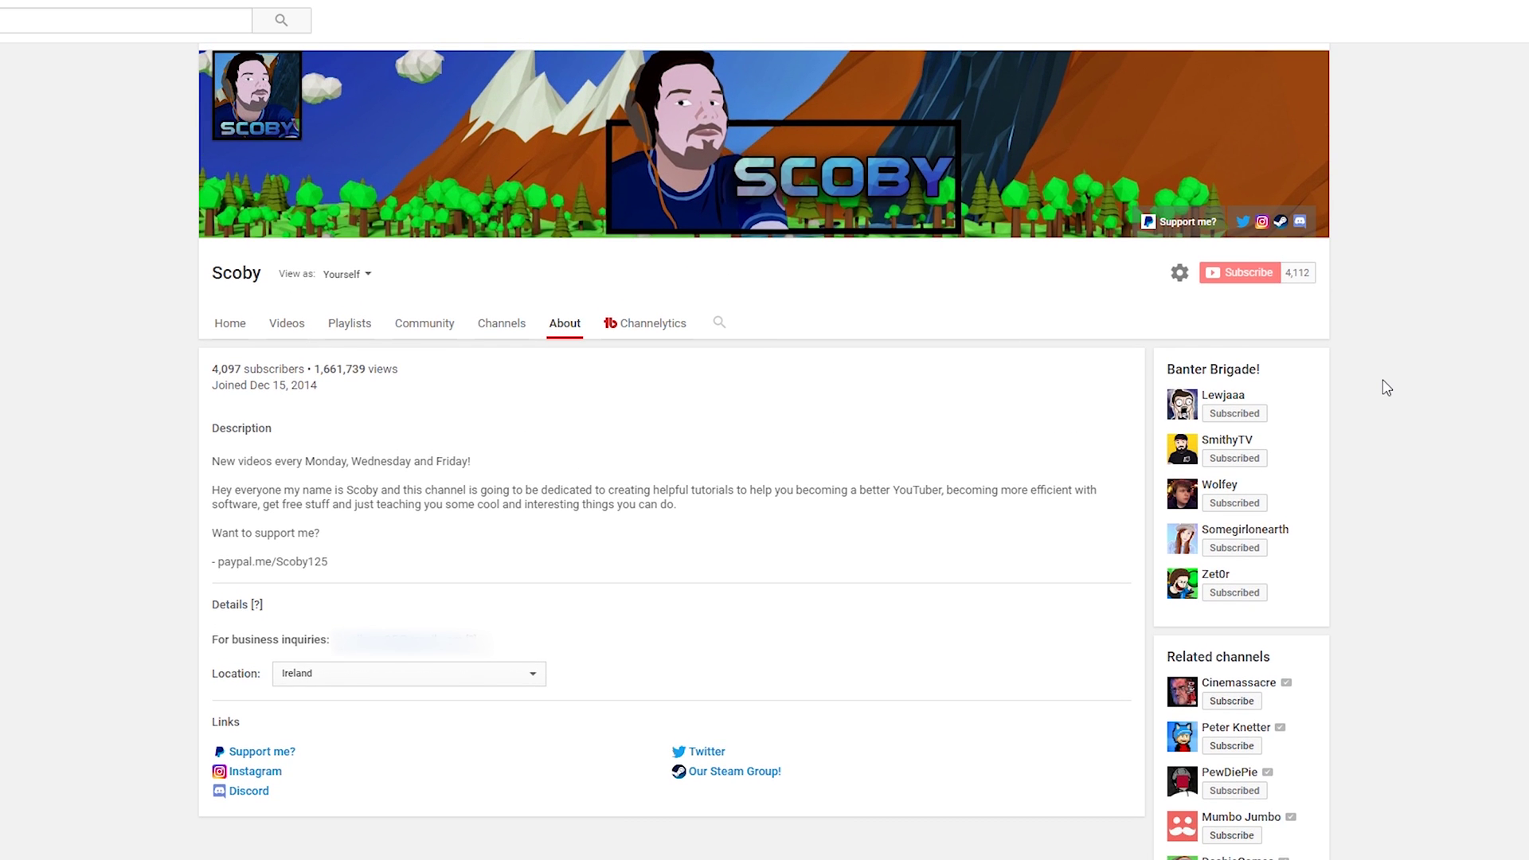
{"action": "left_click", "coordinate": [253, 332]}
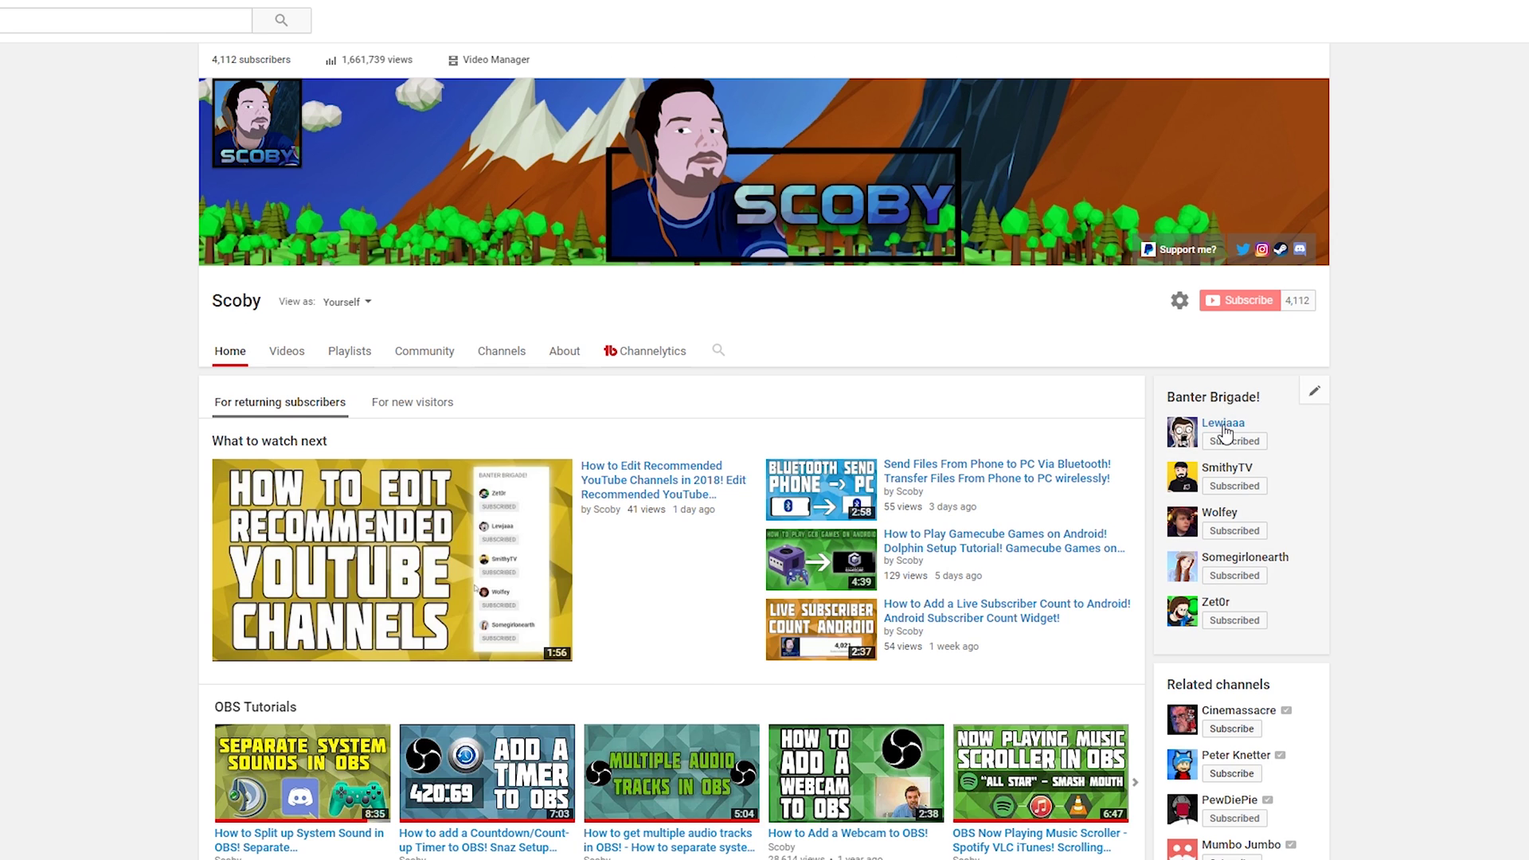